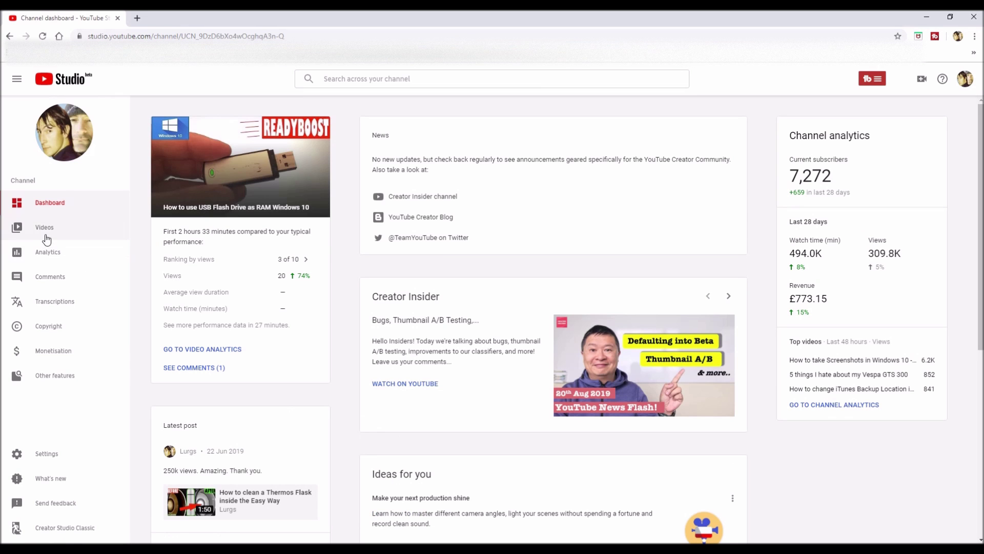
Open translations for 'How to use USB Flash Drive as RAM Windows 10', add Arabic, and start its title and description
left_click(46, 230)
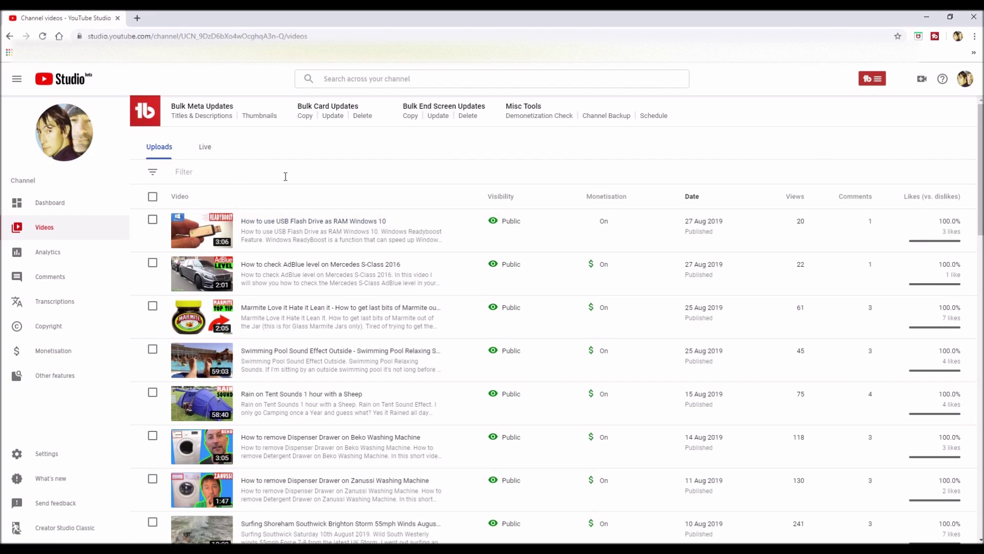
left_click(51, 302)
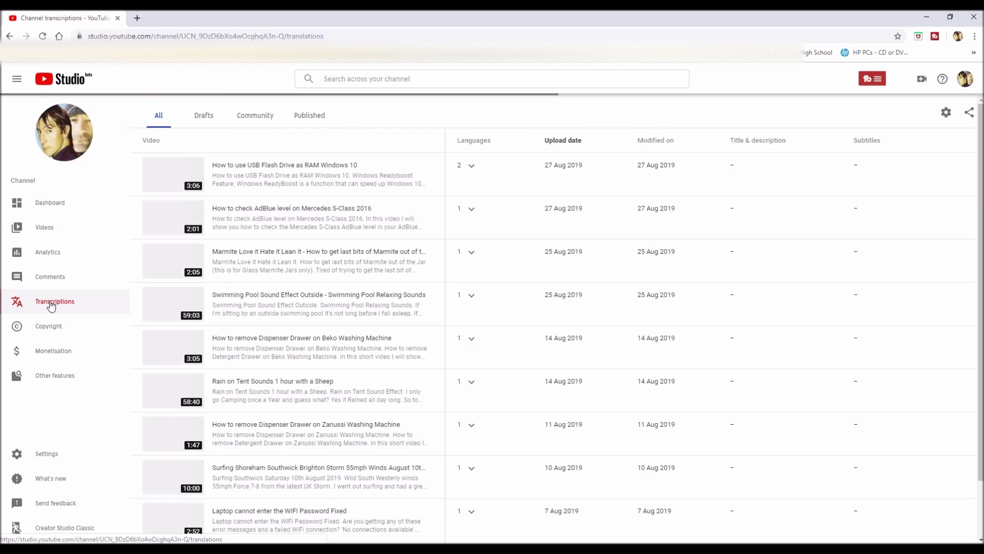
left_click(252, 166)
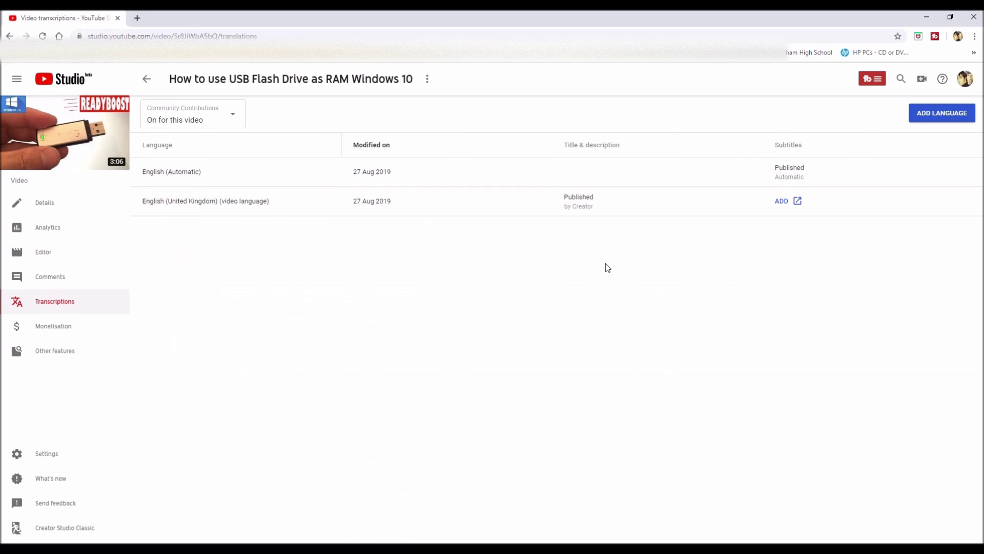
left_click(938, 114)
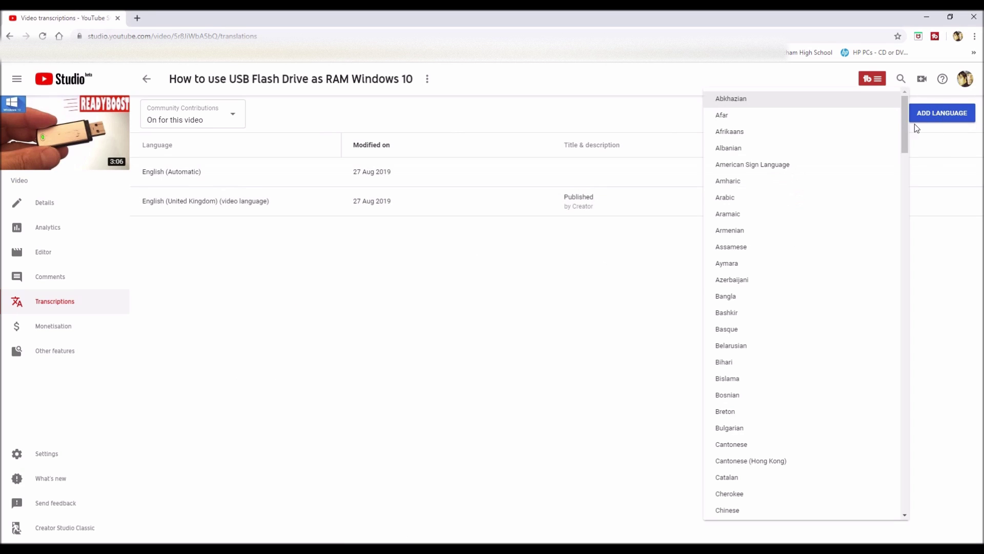
left_click(733, 201)
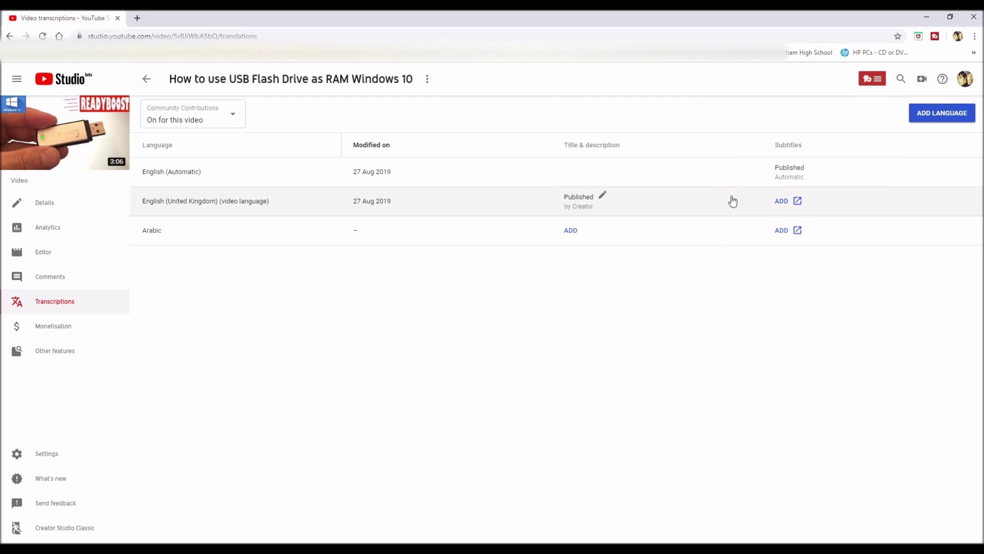
left_click(571, 232)
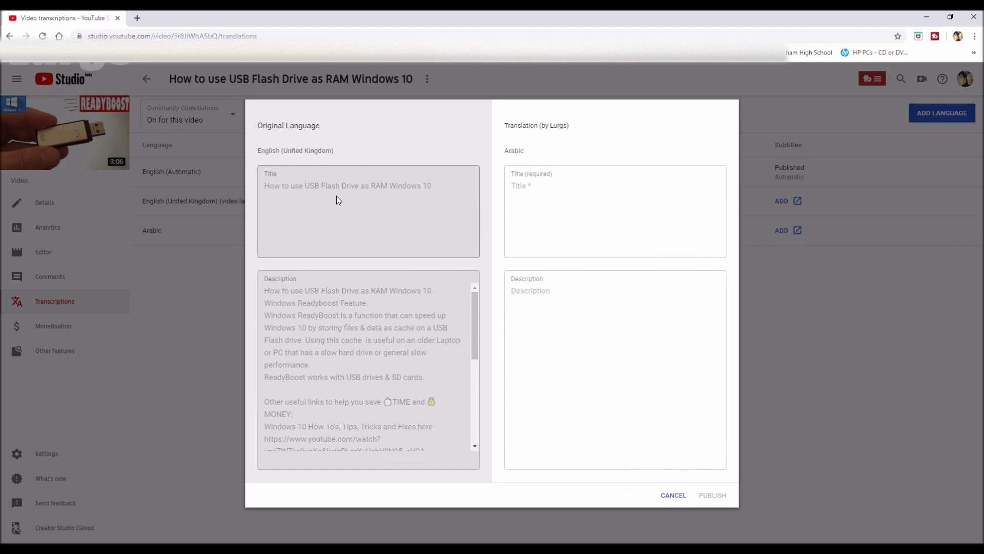
Copy the original title 'How to use USB Flash Drive as RAM Windows 10' from the Arabic editor
left_click(525, 189)
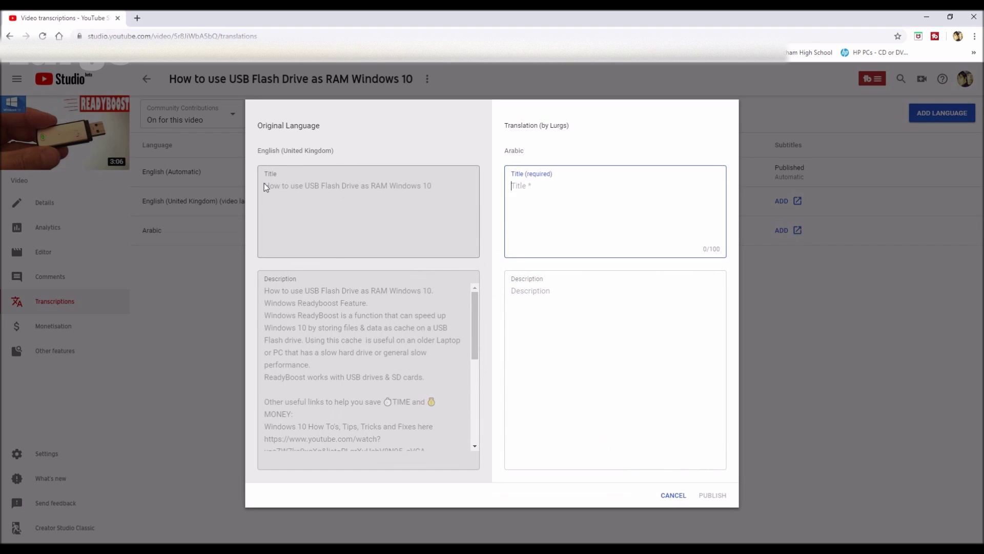
left_click_drag(263, 186, 482, 183)
right_click(409, 188)
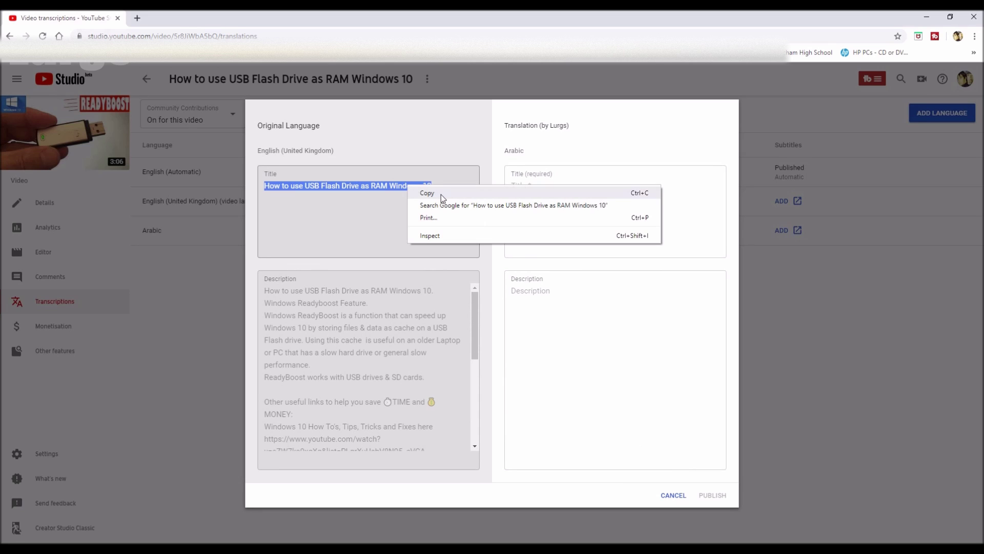
left_click(437, 193)
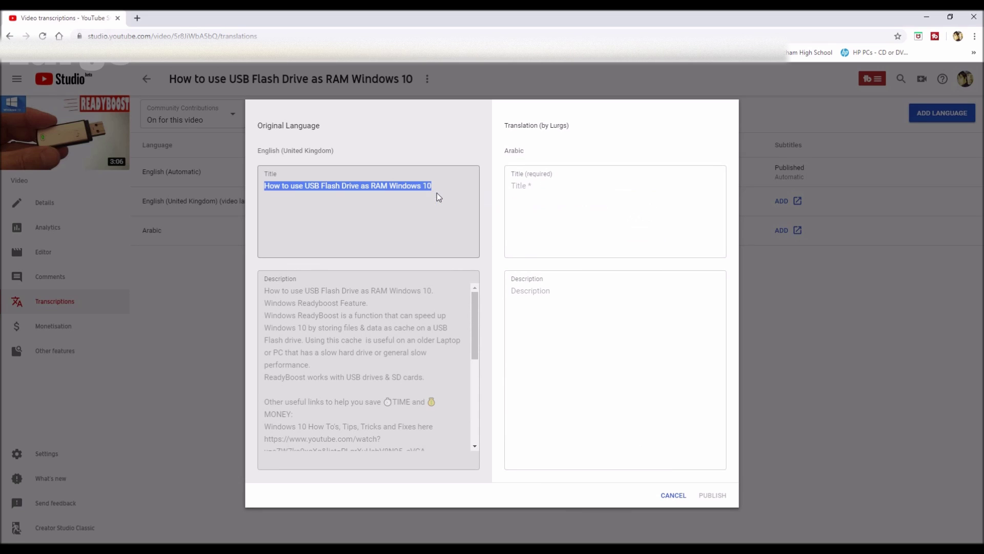
In a new tab, open Google Translate with English as source and paste the video title
left_click(137, 18)
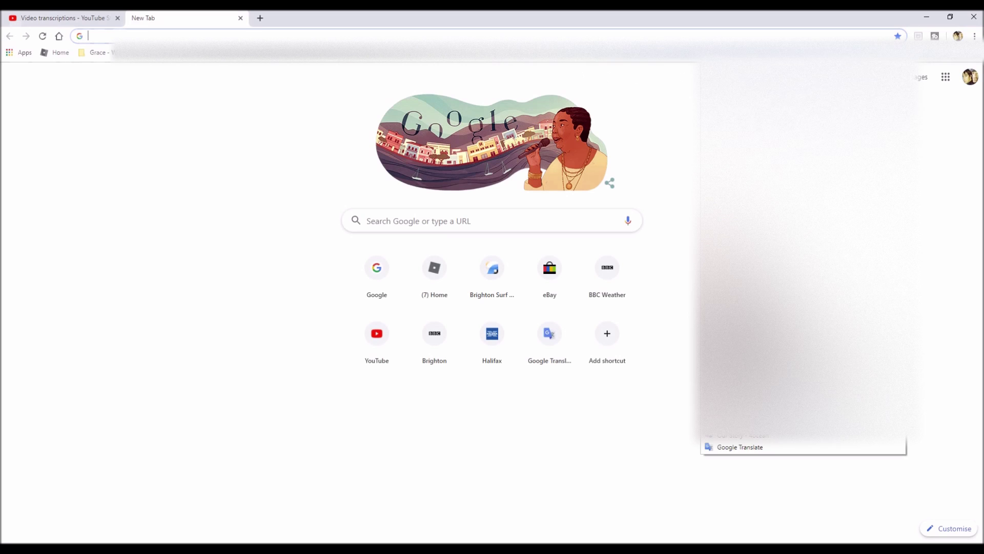
left_click(746, 447)
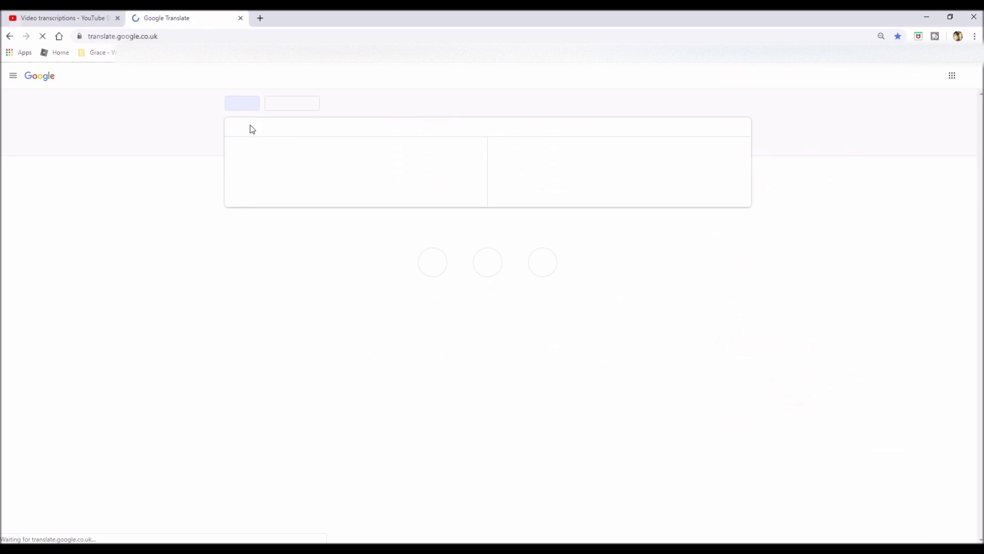
left_click(318, 128)
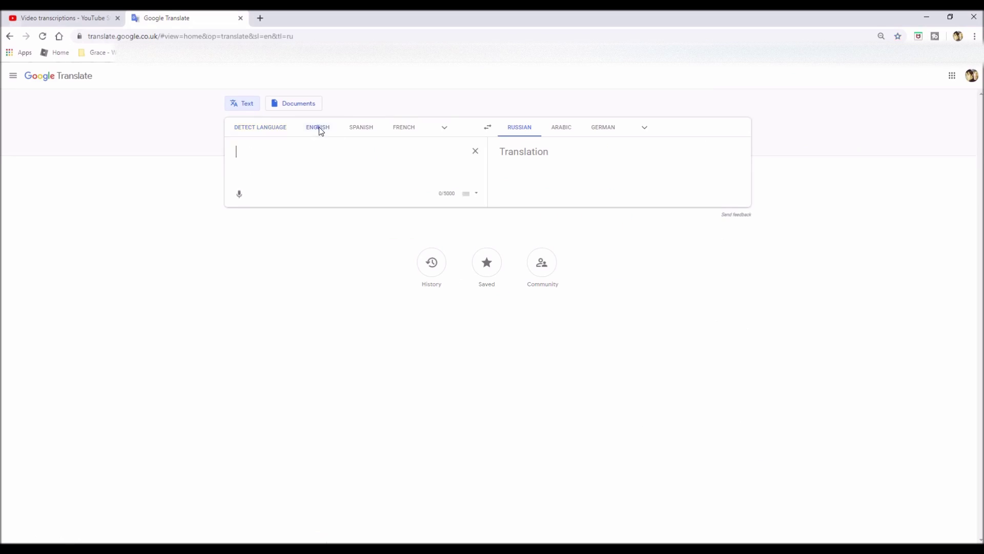
right_click(281, 151)
left_click(321, 233)
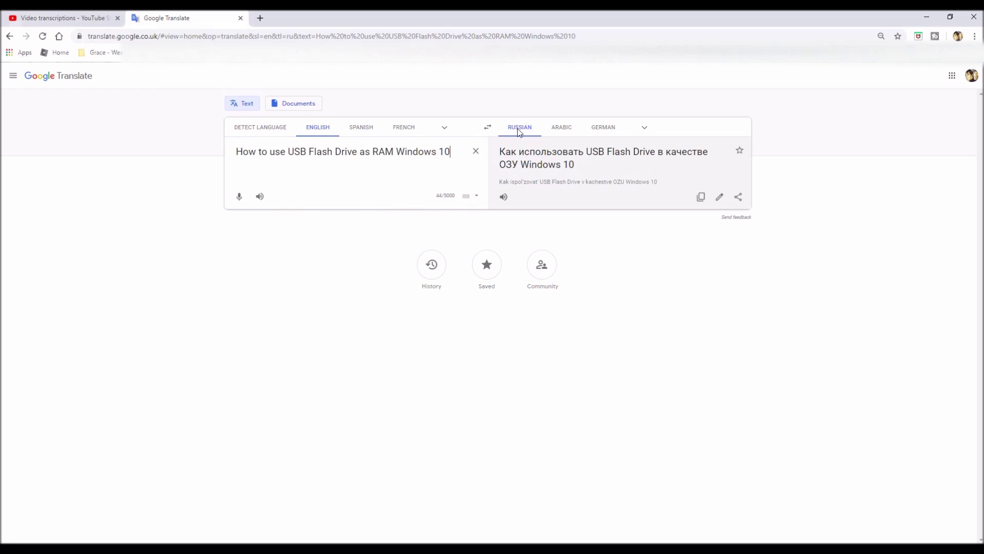
Translate the title into Arabic, copy the result, and go back to YouTube Studio
left_click(646, 128)
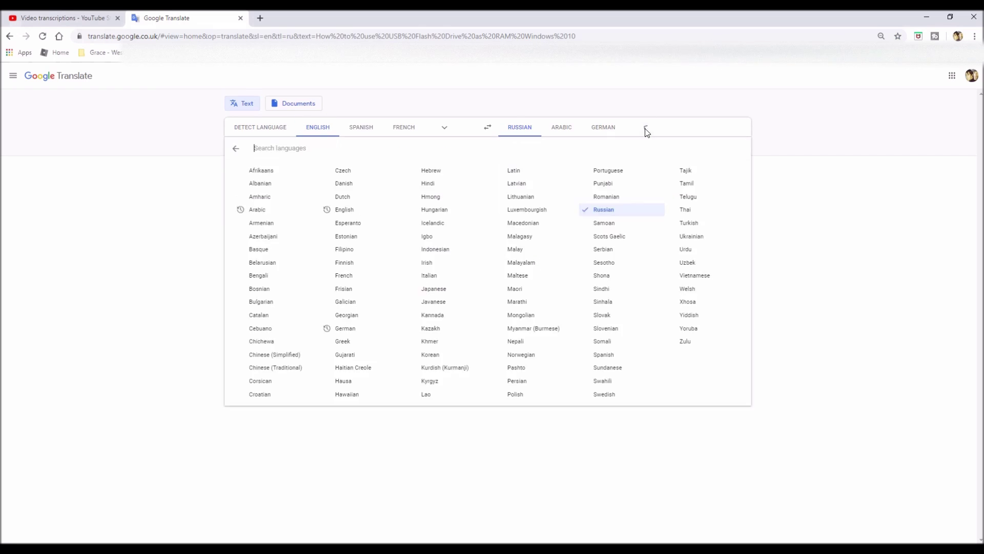
left_click(268, 211)
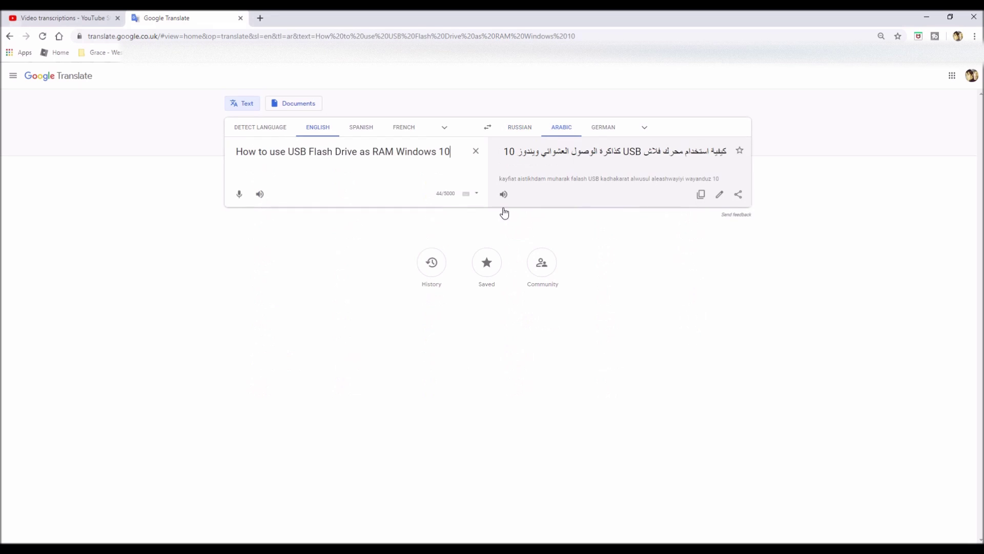
left_click(701, 194)
left_click(64, 19)
Paste the Arabic translated title into the Arabic title field
left_click(536, 186)
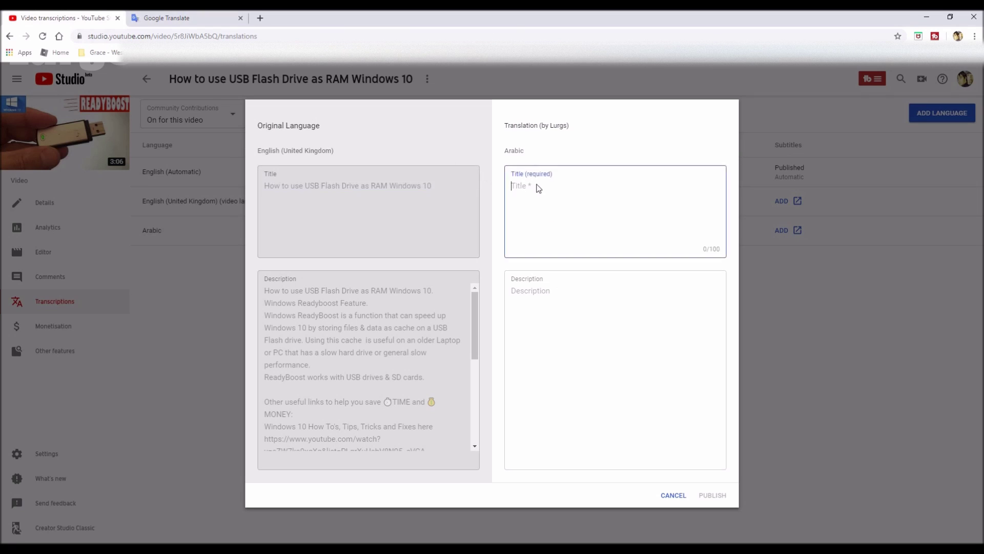
right_click(537, 185)
left_click(561, 265)
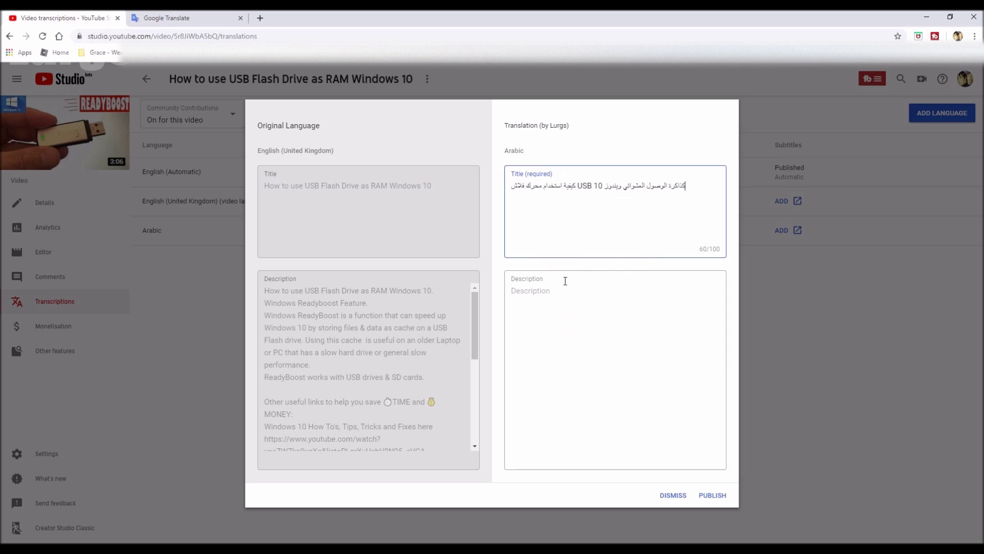
Copy the first four paragraphs of the original English description
left_click(555, 292)
left_click(267, 306)
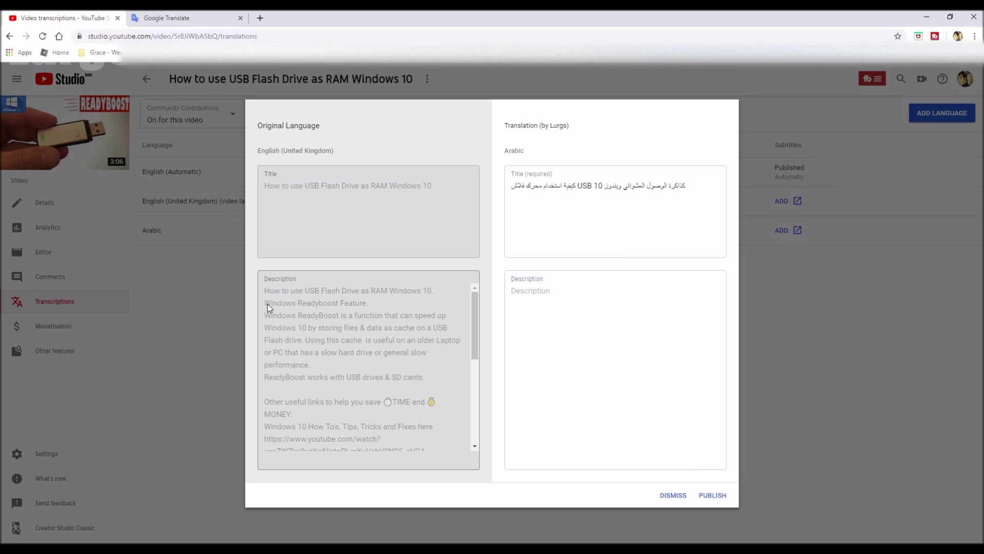
left_click_drag(266, 292, 356, 392)
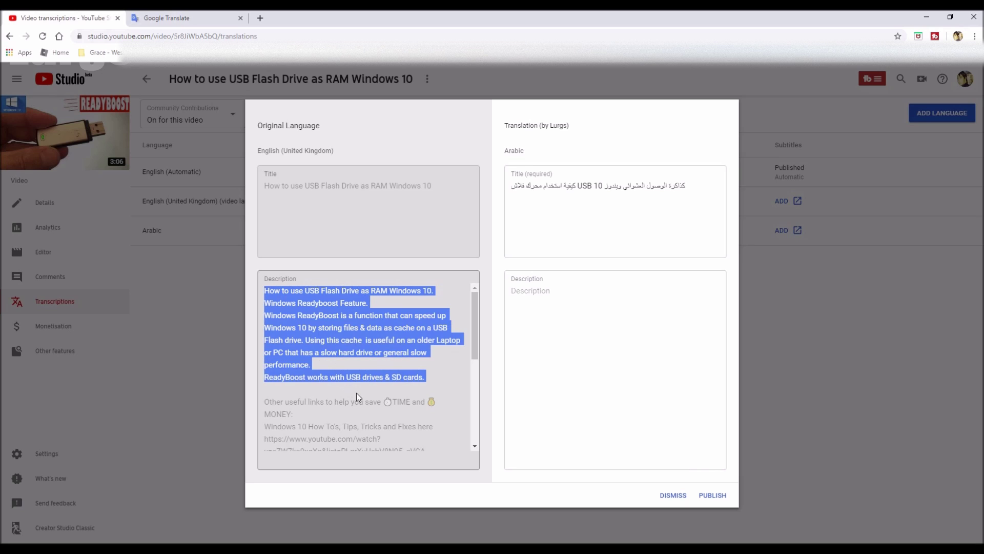
right_click(340, 316)
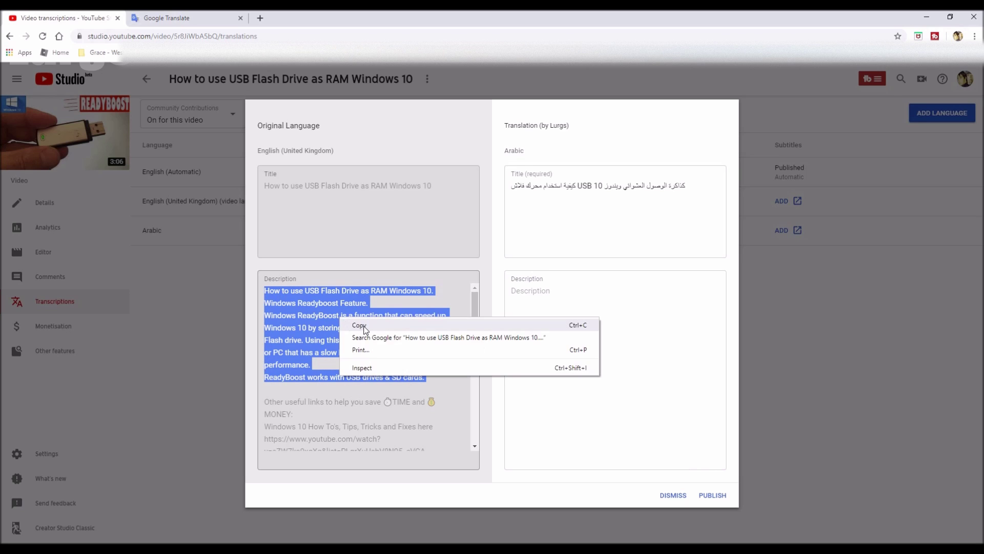
left_click(363, 326)
left_click(539, 291)
In Google Translate, replace the title with the English description and copy its Arabic translation
left_click(200, 19)
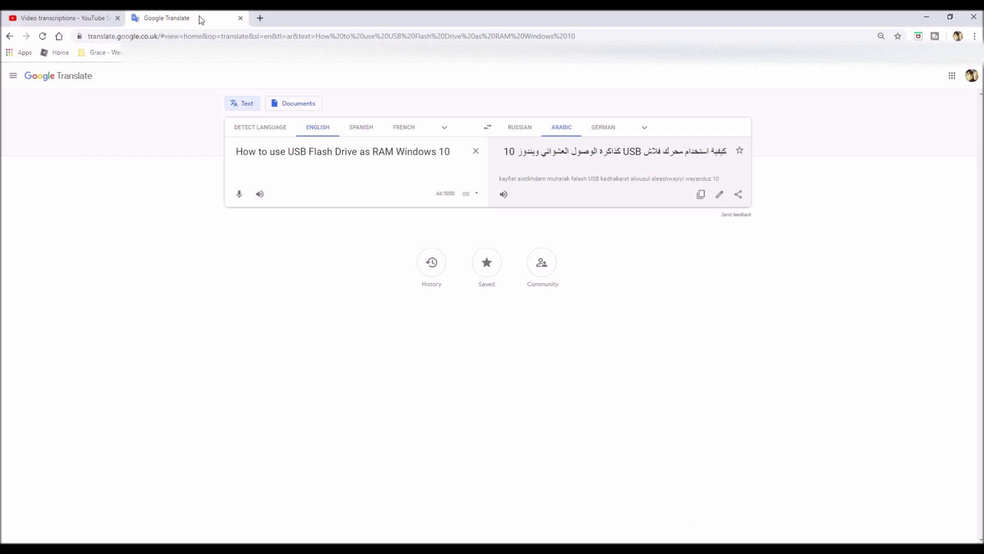
left_click_drag(688, 169, 500, 152)
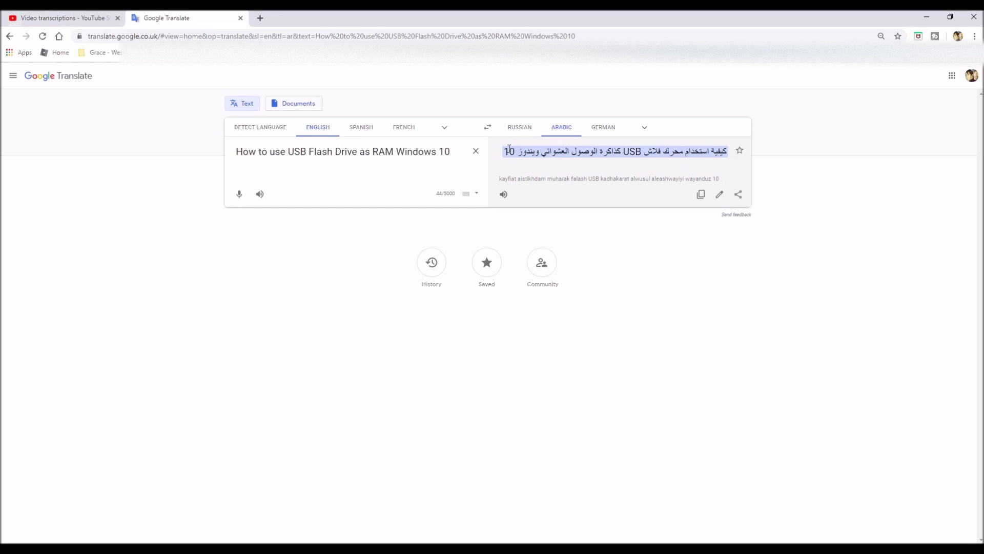
left_click(451, 167)
left_click(475, 151)
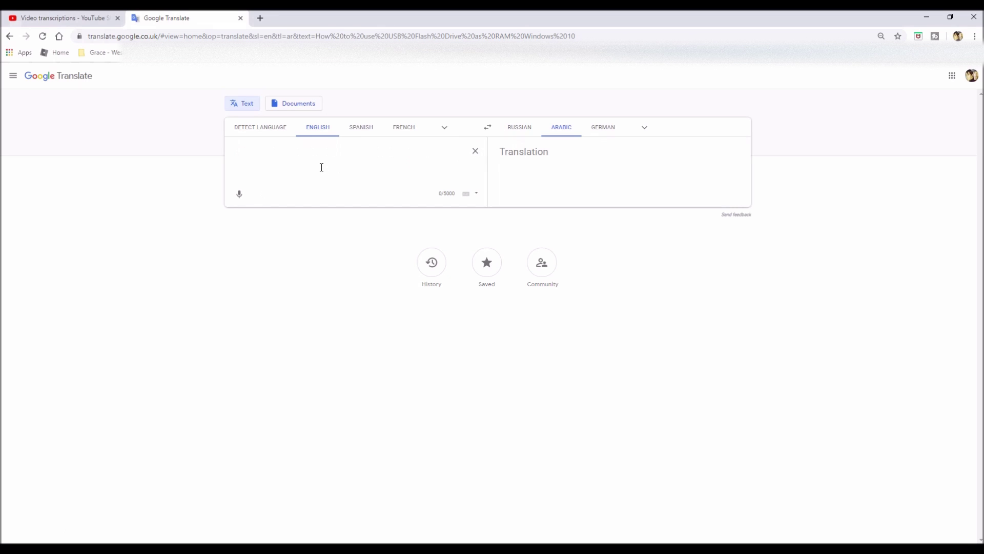
key("ctrl+v")
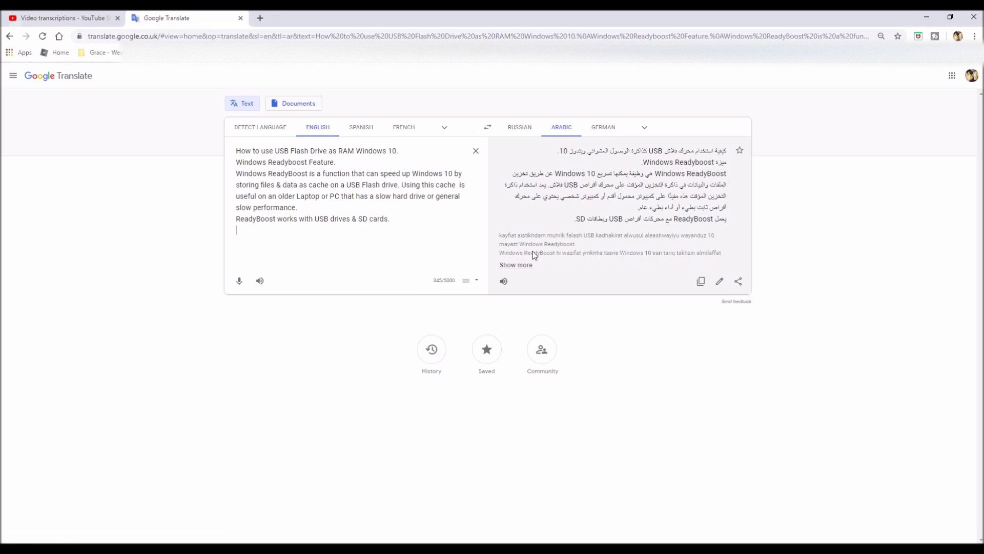
left_click(701, 282)
Paste the Arabic description into the form and publish the Arabic translation
key("ctrl+Tab")
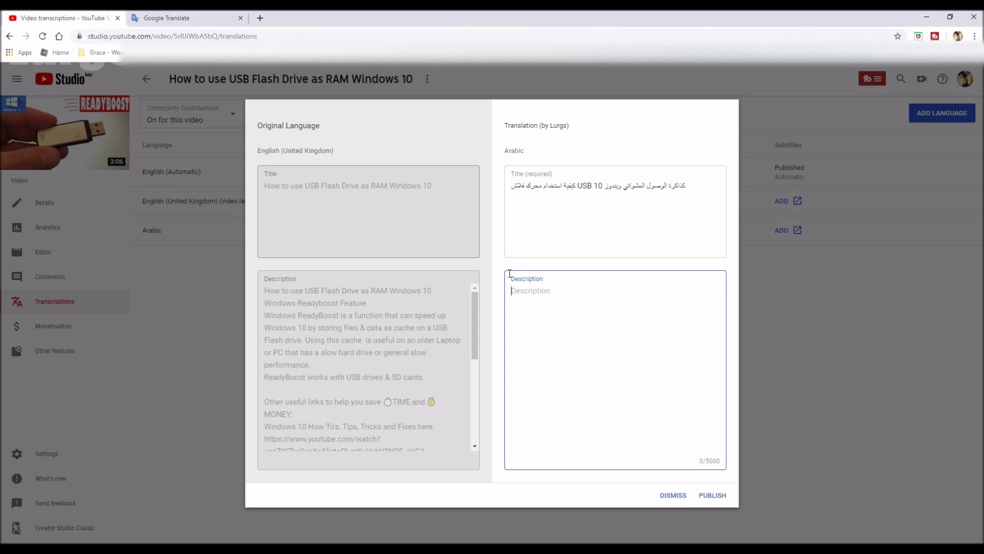
right_click(531, 298)
left_click(555, 376)
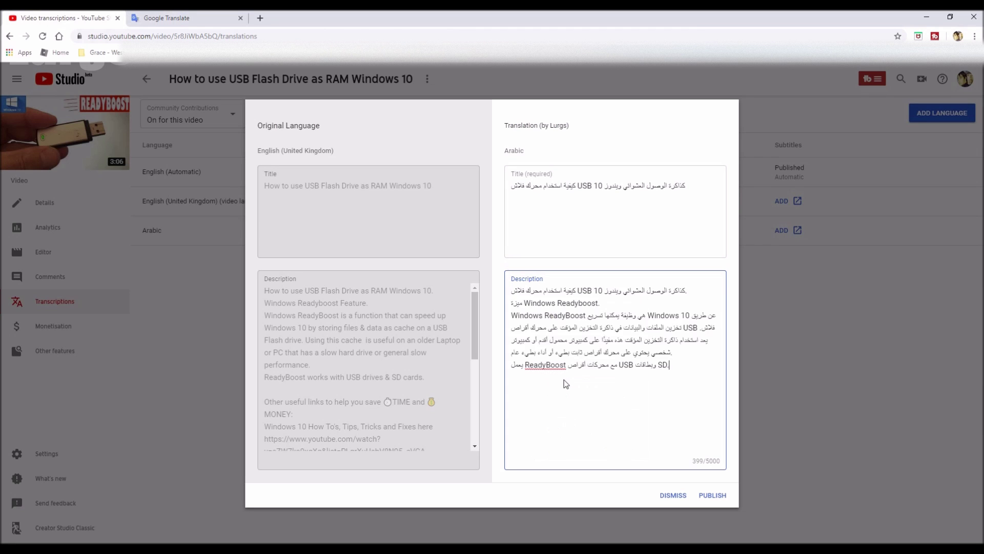
left_click(712, 495)
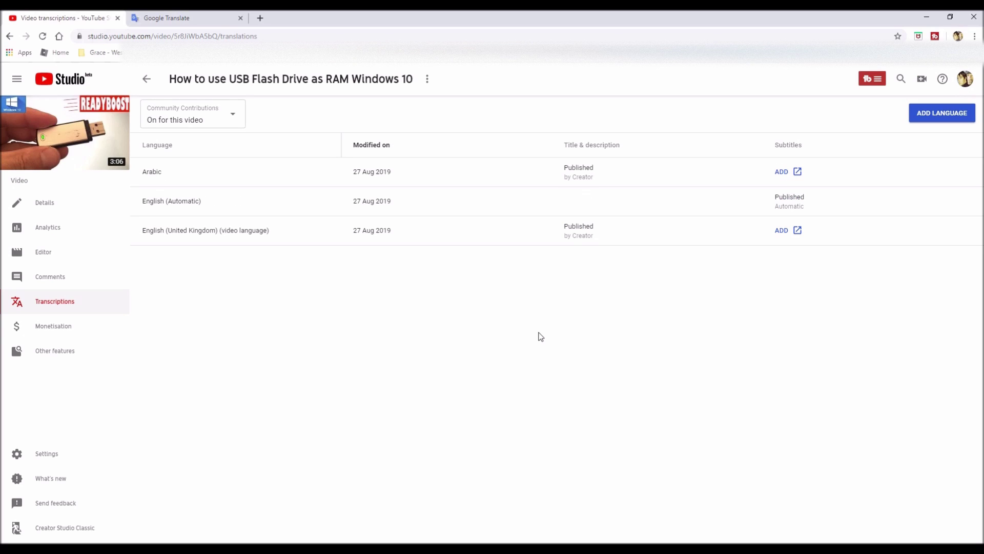
left_click(929, 117)
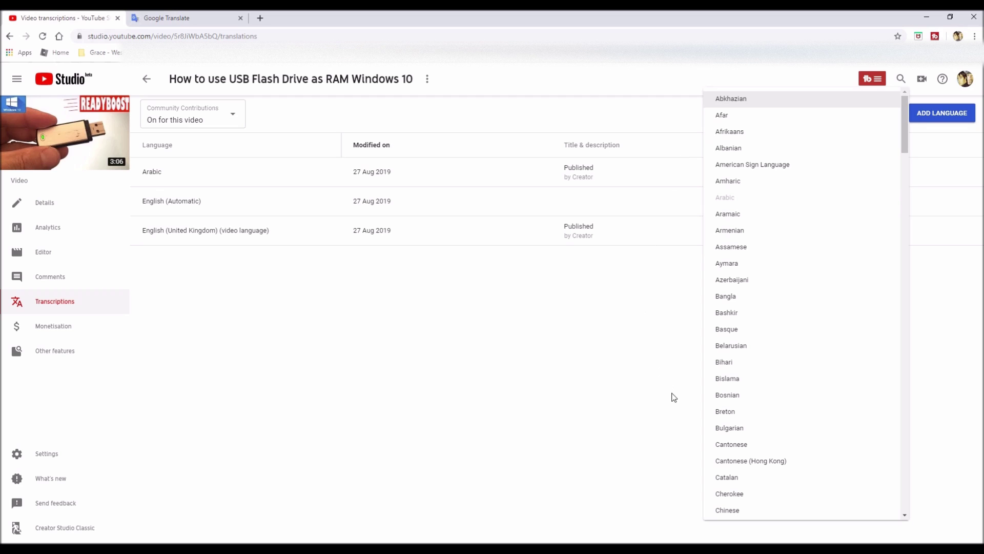
Add German as a translation language and start its title and description
left_click(905, 487)
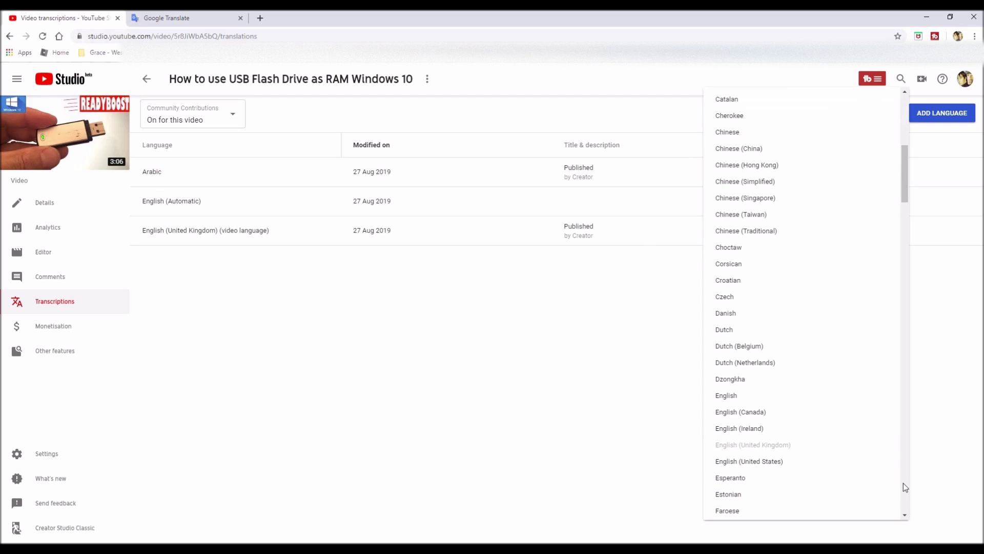
left_click(905, 490)
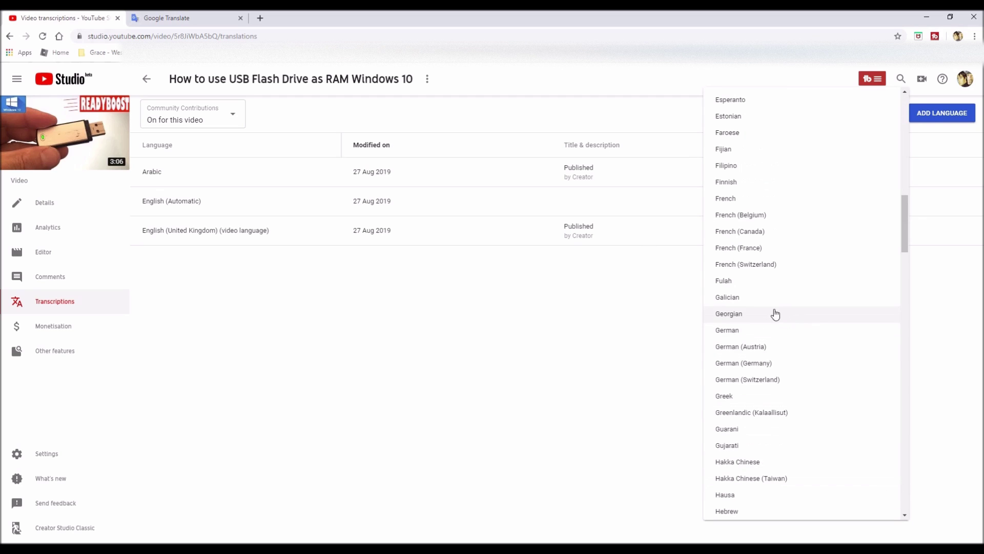
left_click(733, 331)
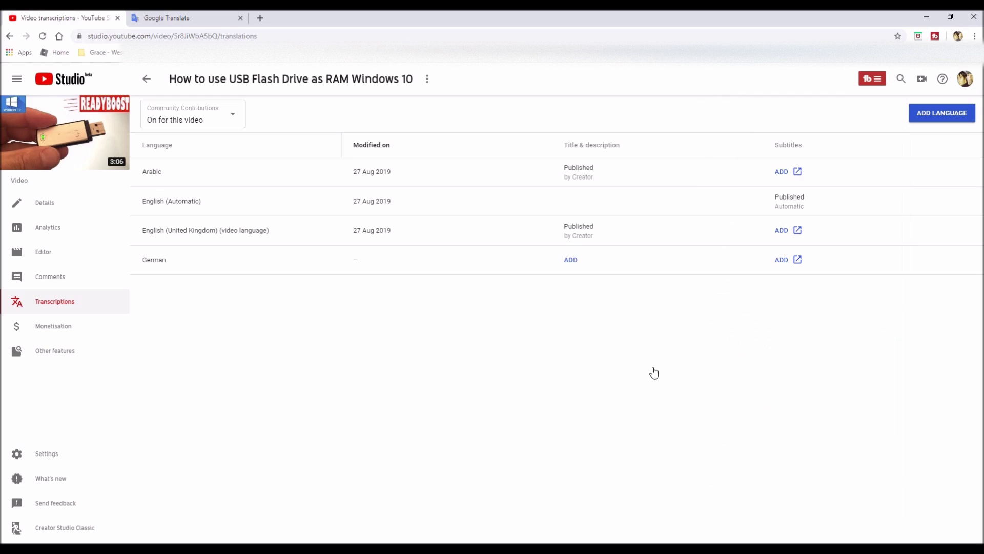
left_click(570, 260)
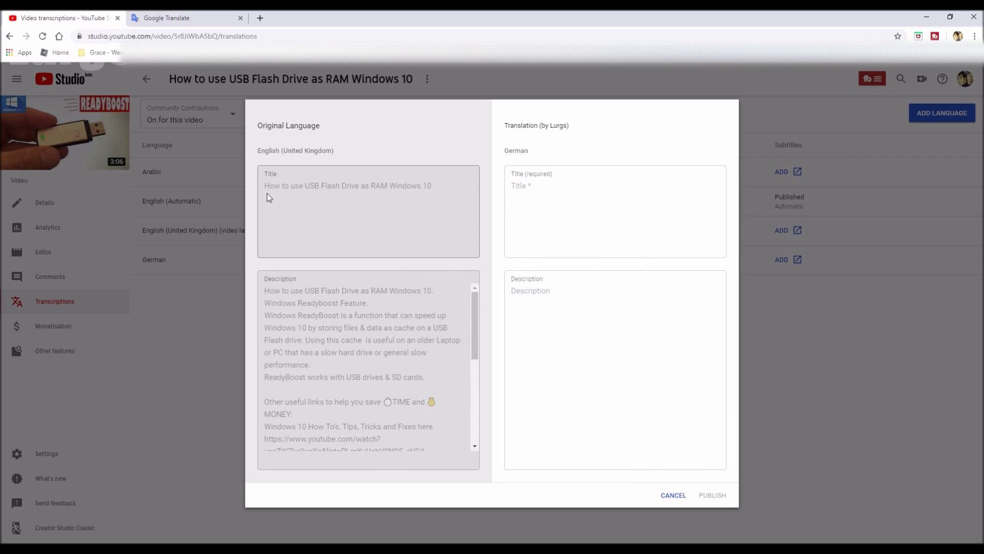
In Google Translate, switch the target to German, copy the description translation, and return
left_click(181, 16)
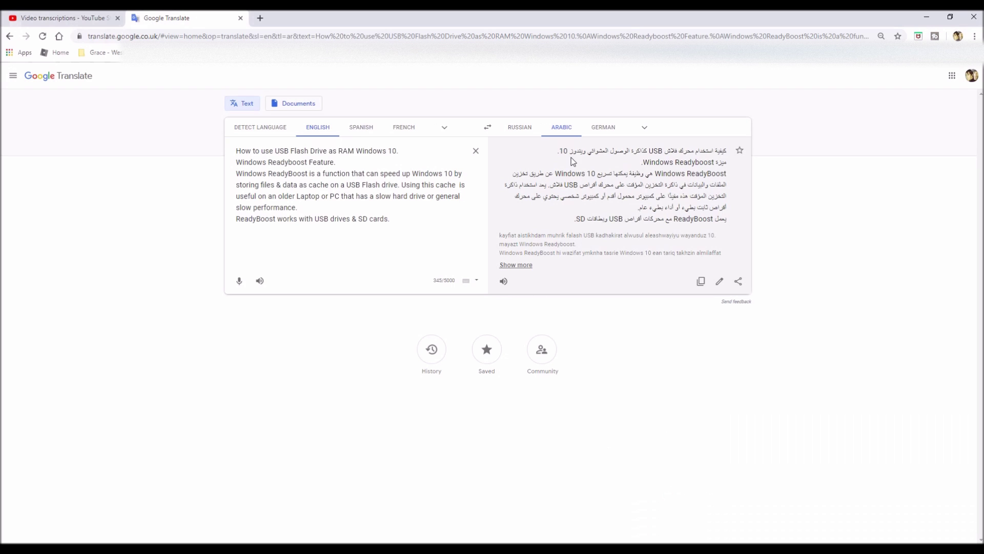
left_click(605, 128)
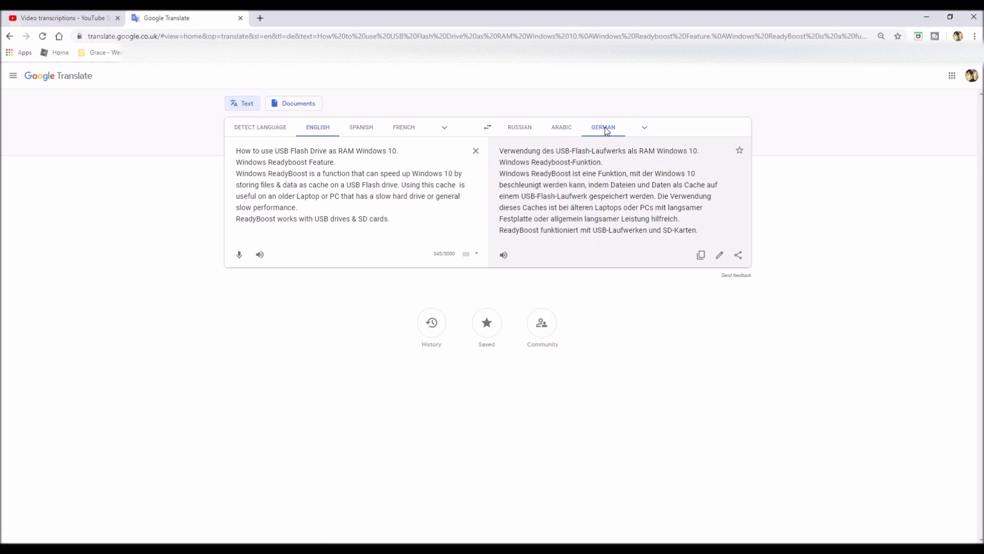
left_click(701, 255)
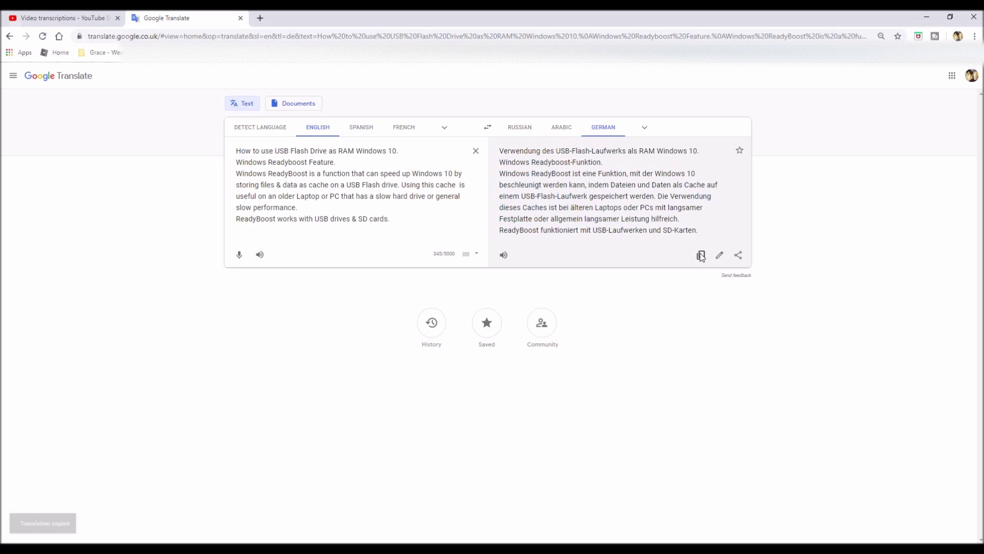
left_click(73, 20)
Paste the German description and copy its first line
left_click(538, 296)
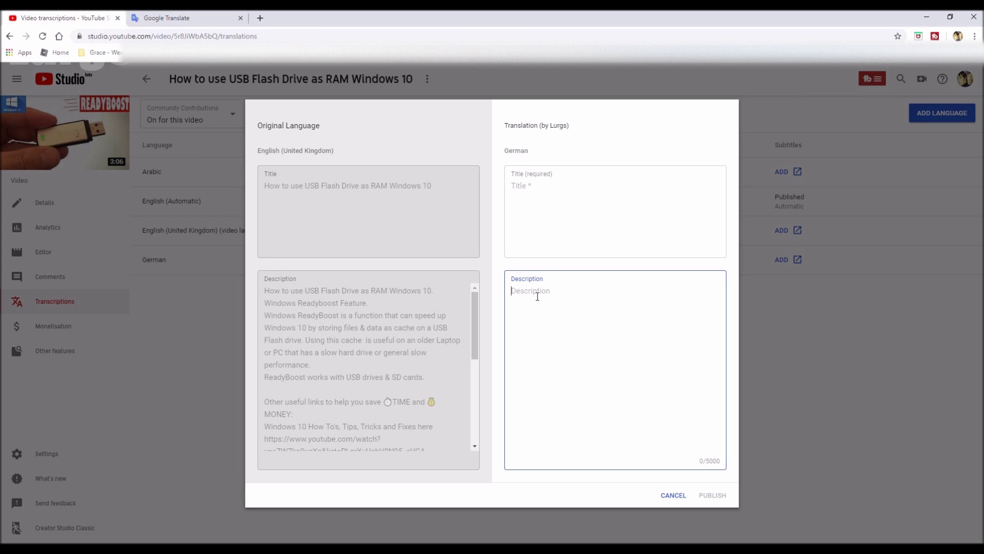
key("ctrl+v")
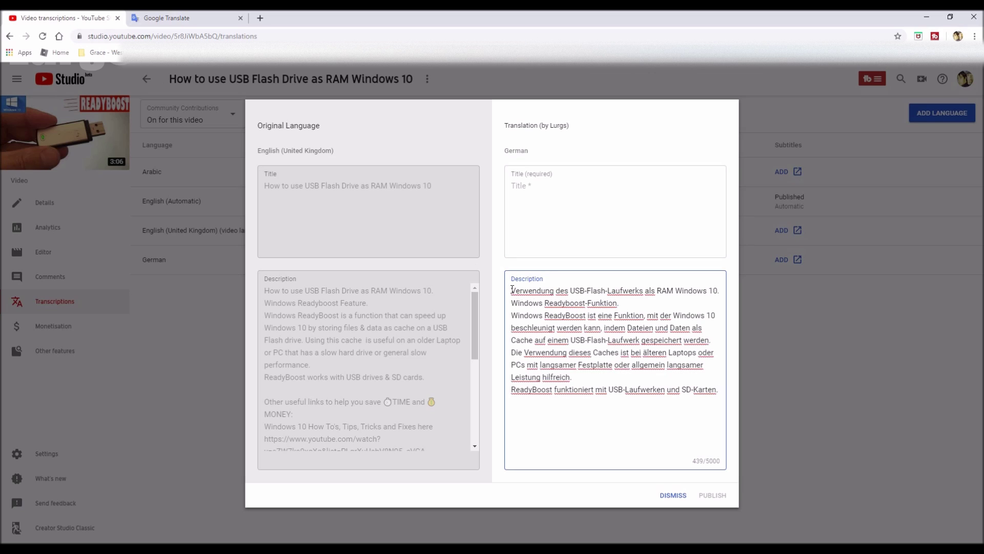
left_click_drag(511, 289, 707, 290)
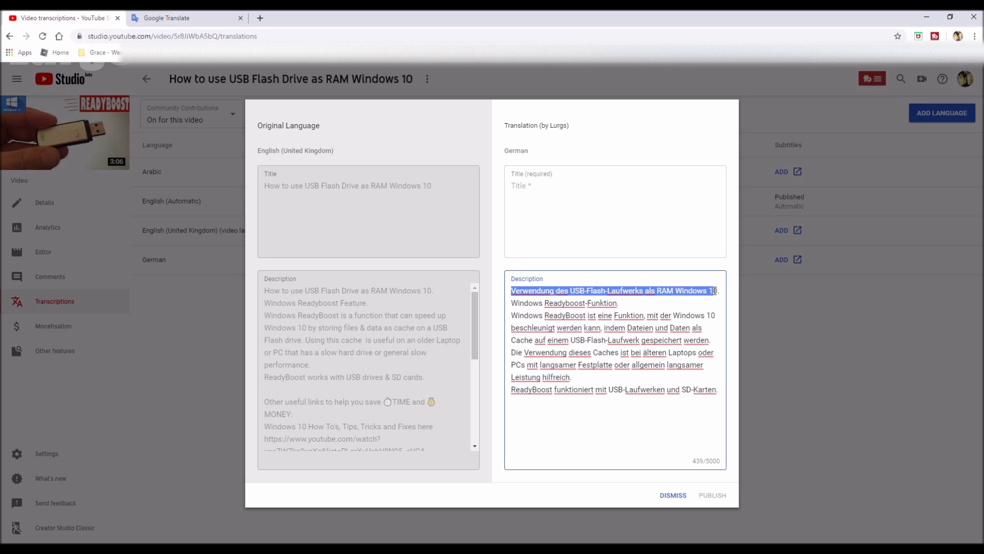
right_click(702, 292)
left_click(717, 331)
Set the title to 'Verwendung des USB-Flash-Laufwerks als RAM Windows 10' and publish German
left_click(535, 187)
key("ctrl+v")
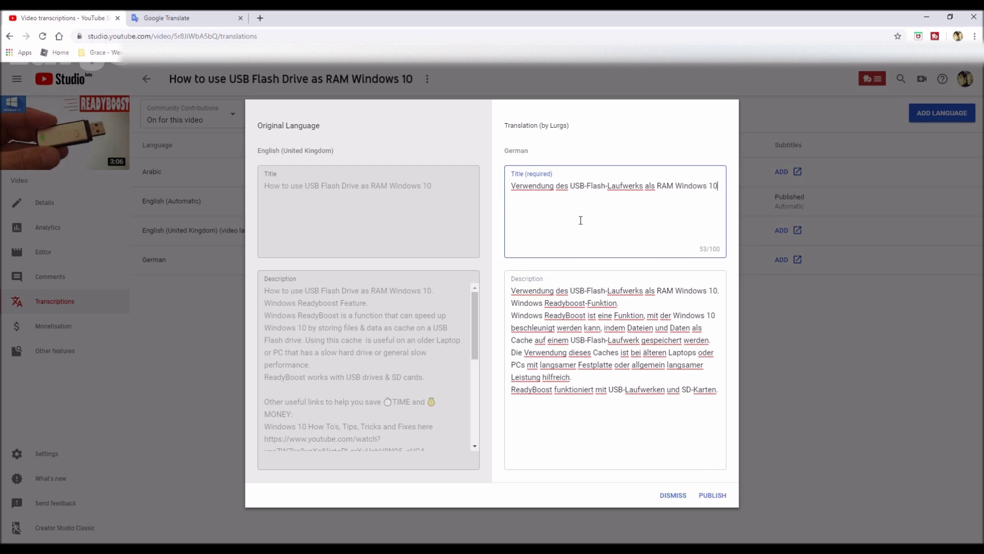
left_click(713, 496)
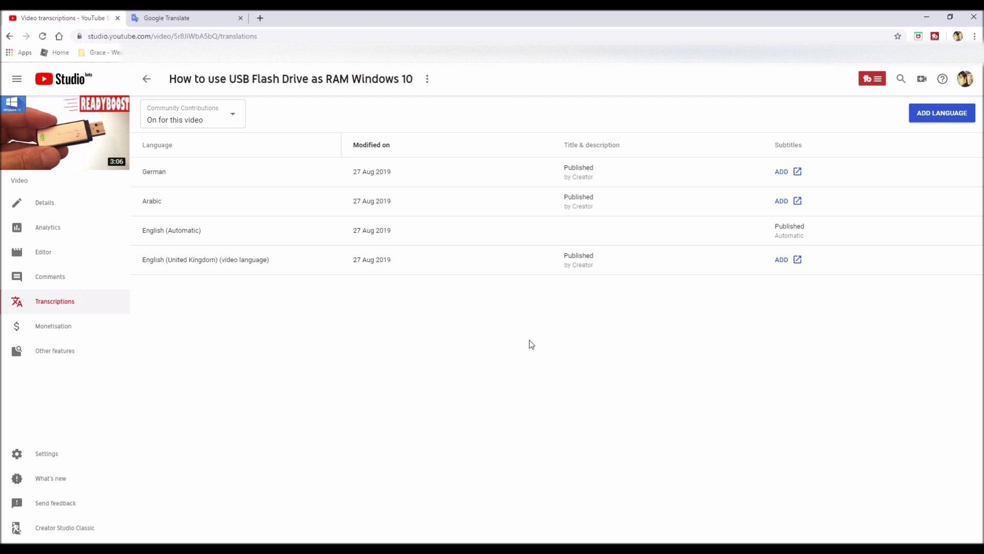